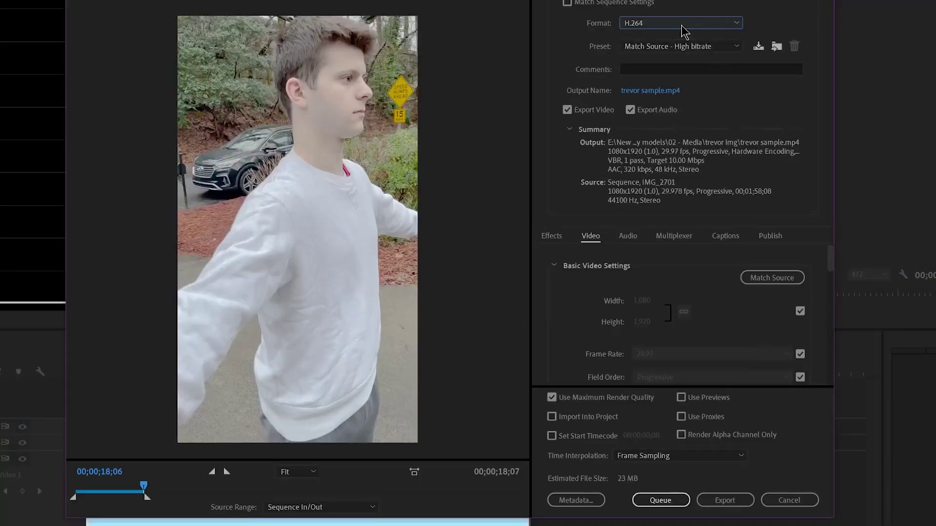
# Step: Switch the Premiere Pro export format from H.264 to JPEG
pyautogui.click(683, 27)
pyautogui.click(651, 250)
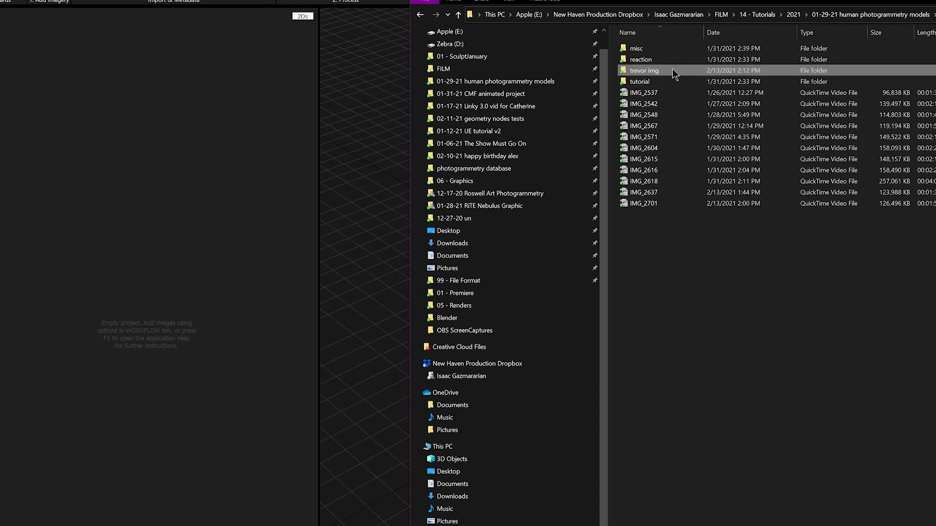
# Step: Drop the trevor img folder's JPEG frames into the empty Reality Capture 2Ds image panel
pyautogui.moveTo(199, 238); pyautogui.dragTo(205, 236)
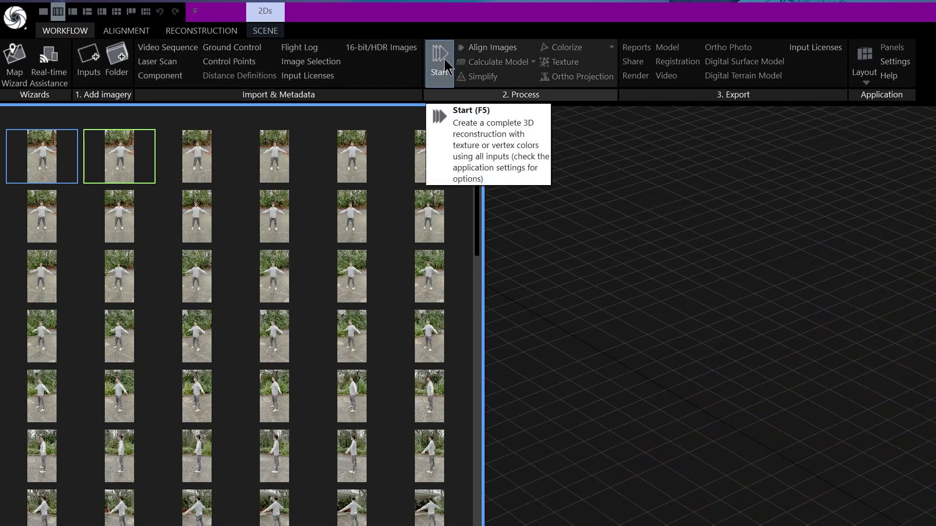
# Step: Reconstruct the person from the images, compute its texture, and open Save Mesh for export
pyautogui.click(440, 57)
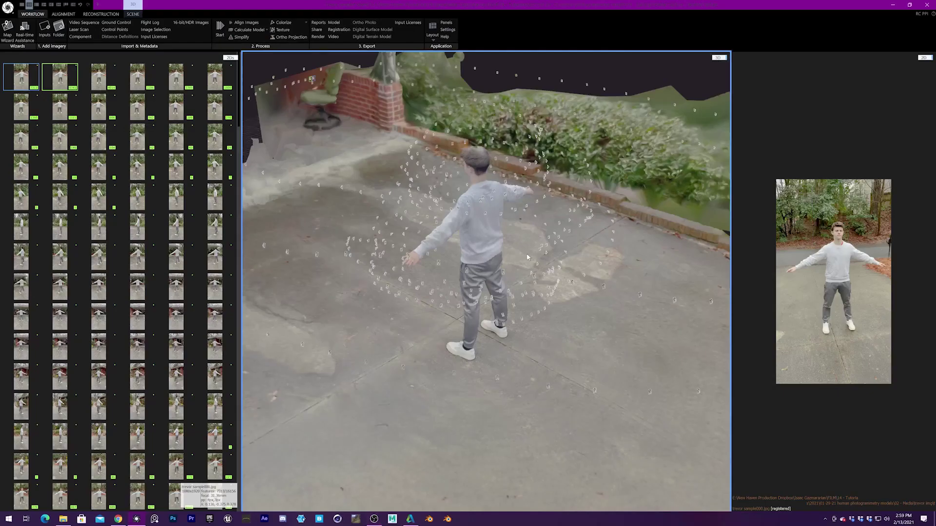
pyautogui.moveTo(439, 234); pyautogui.dragTo(454, 196)
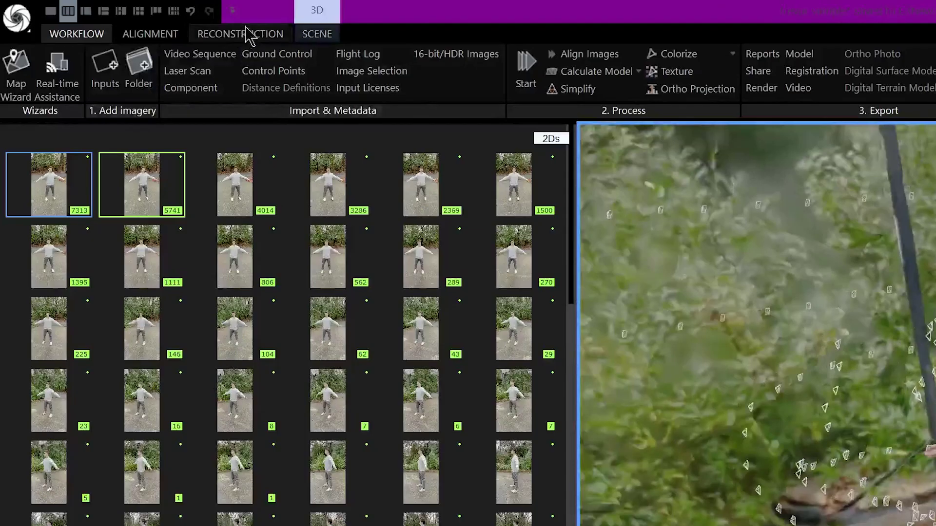
pyautogui.click(101, 14)
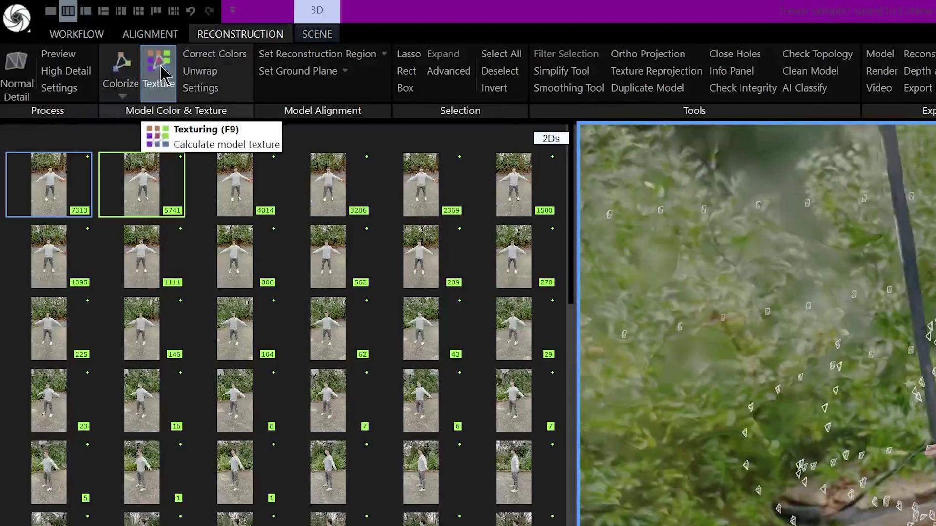
pyautogui.click(164, 73)
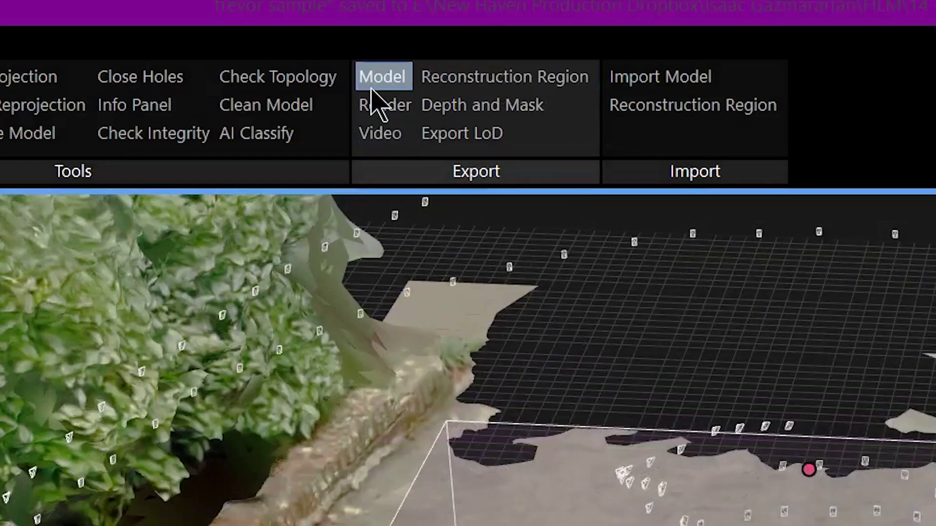
pyautogui.click(382, 76)
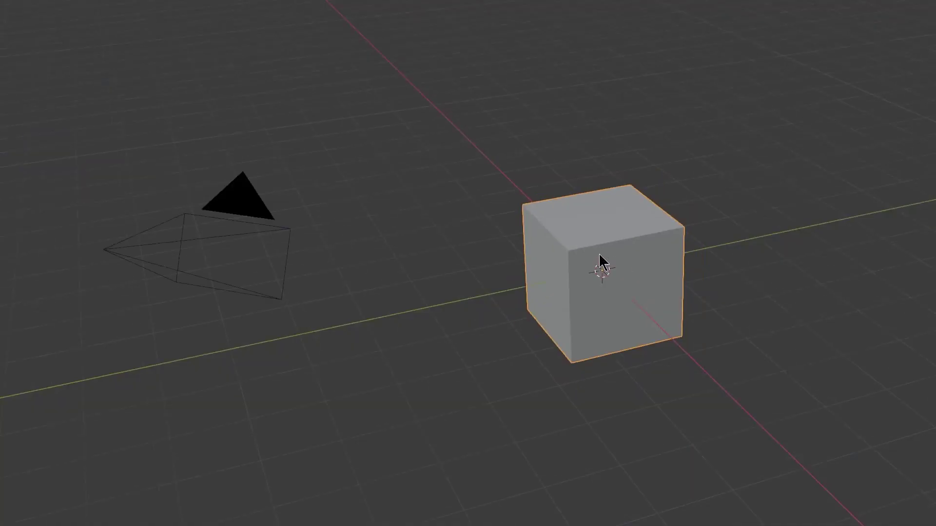
# Step: Delete Blender's default scene objects and import the exported trevor_sample_Model_2 scan
pyautogui.press('a')
pyautogui.press('x')
pyautogui.click(609, 248)
pyautogui.click(31, 9)
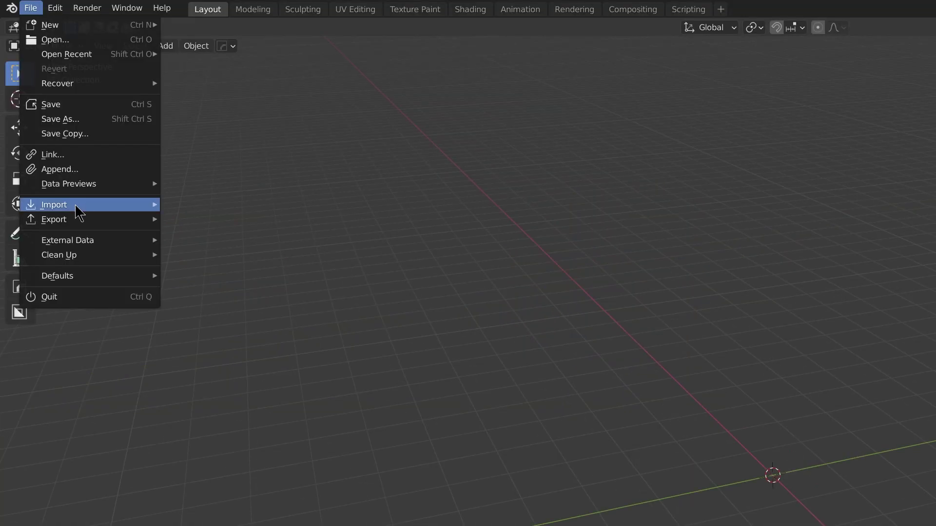
pyautogui.moveTo(73, 207)
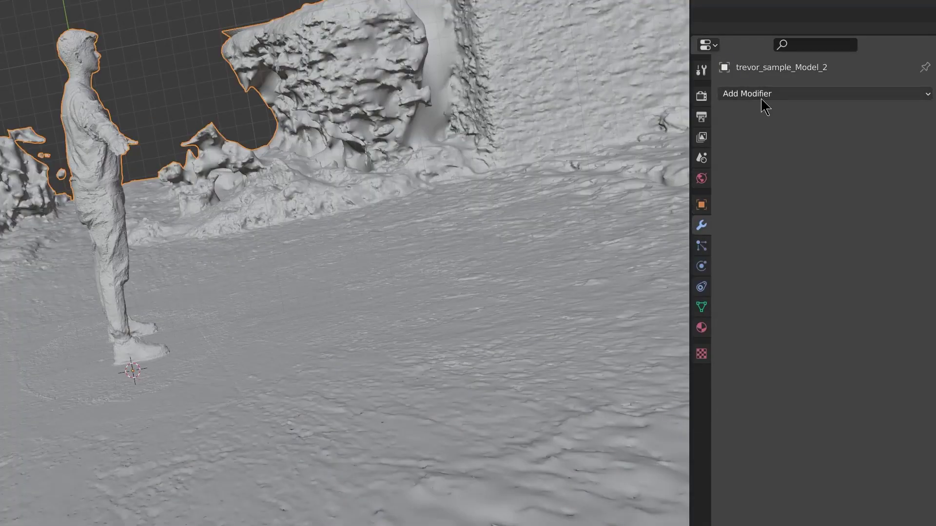
# Step: Add a Decimate modifier to the scan, hide it in the viewport, and lower its ratio to 0.0600
pyautogui.click(761, 95)
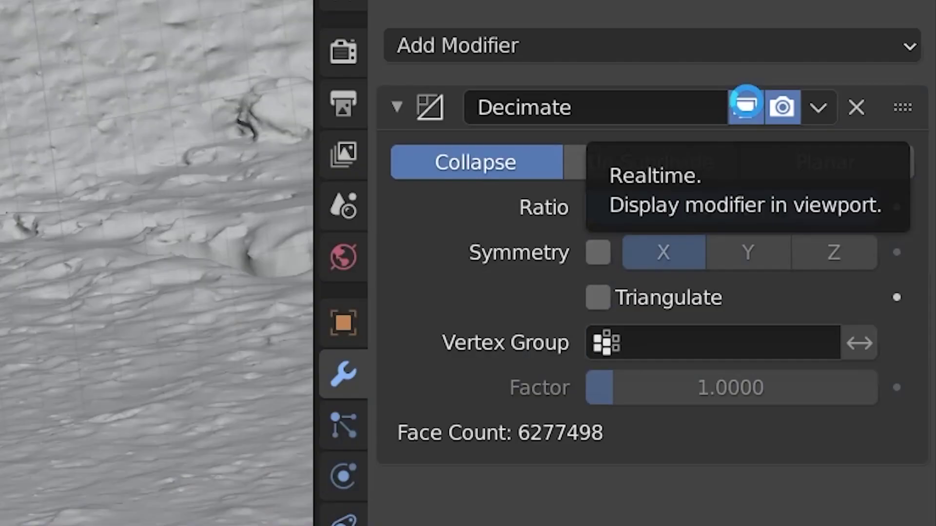
pyautogui.click(746, 107)
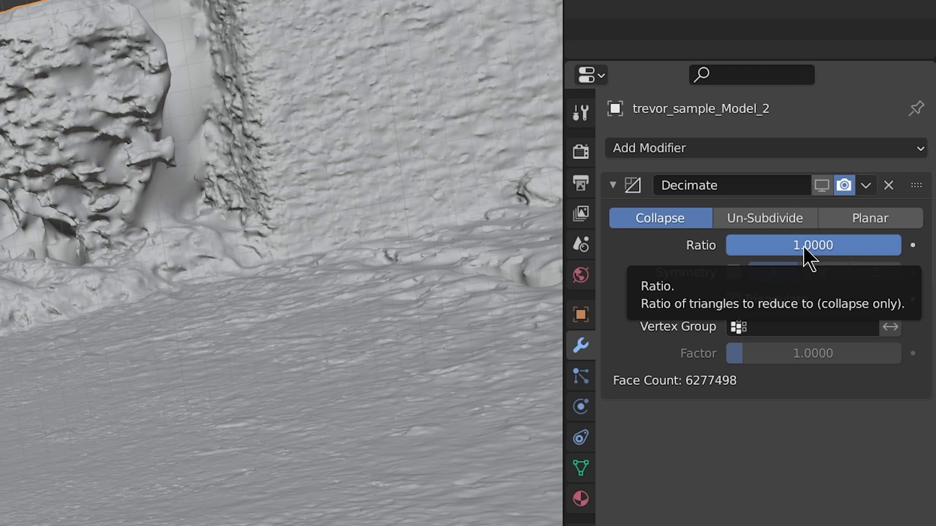
pyautogui.click(804, 247)
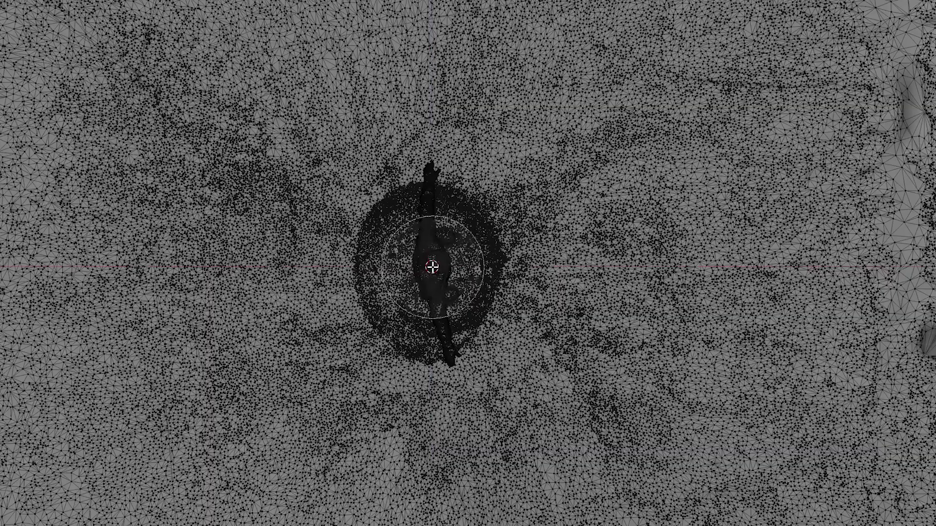
# Step: Delete the scan geometry surrounding the figure, keeping only the person and ground disc
pyautogui.scroll(-5, 432, 267)
pyautogui.click(431, 266)
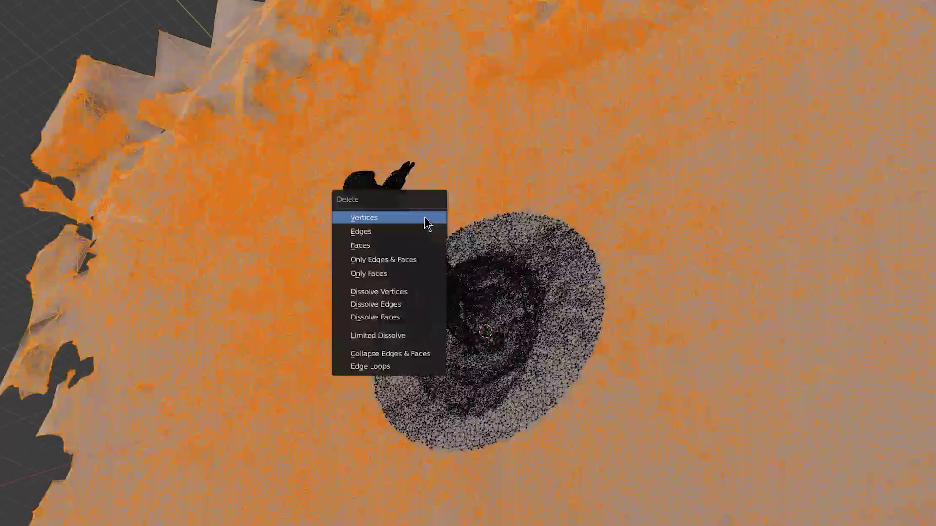
pyautogui.click(429, 221)
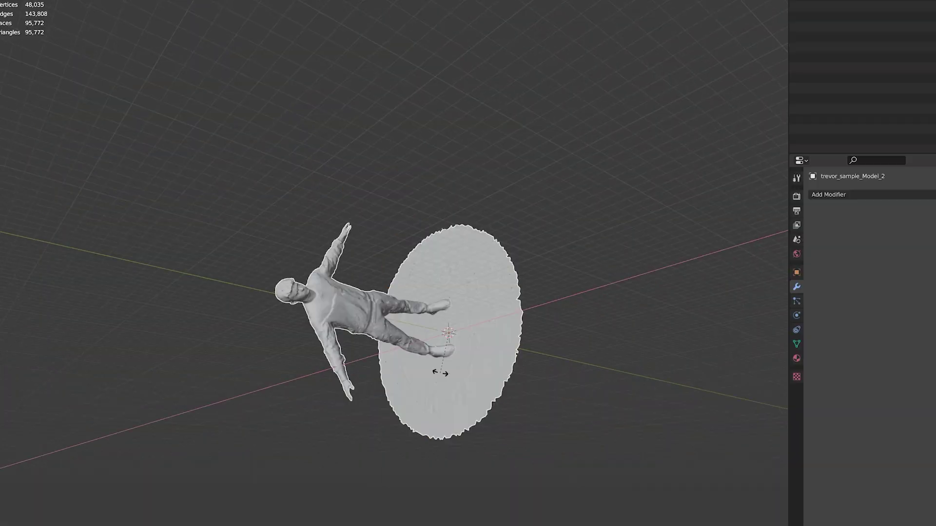
pyautogui.moveTo(429, 370); pyautogui.dragTo(438, 371, button='middle')
pyautogui.moveTo(476, 191); pyautogui.dragTo(480, 292, button='middle')
# Step: Add a cube, scale it up, and reselect the scanned figure and its base
pyautogui.hotkey('shift', 'a')
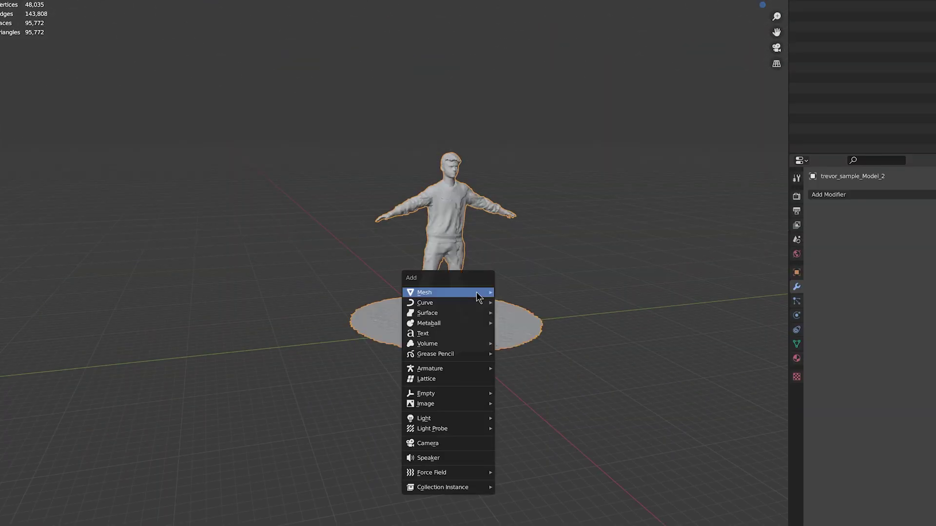
pyautogui.click(512, 303)
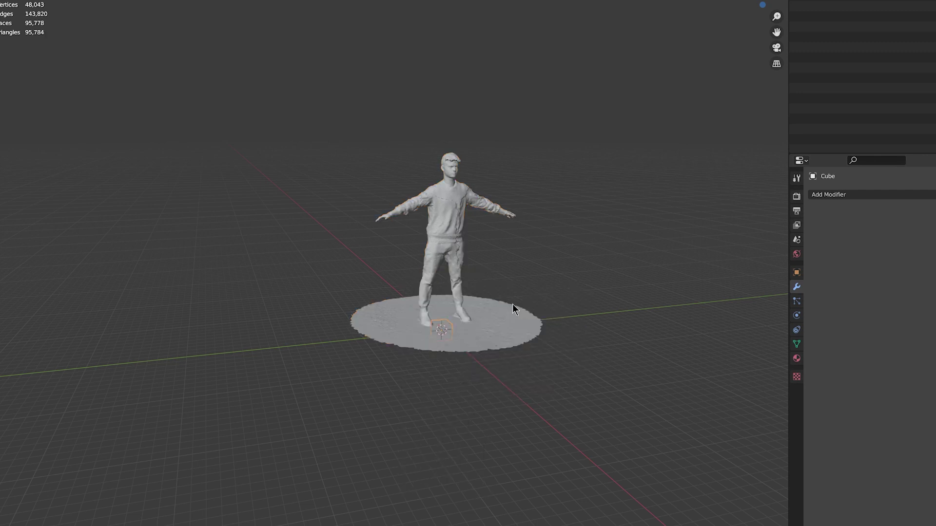
pyautogui.scroll(3, 627, 267)
pyautogui.scroll(-8, 554, 294)
pyautogui.press('s')
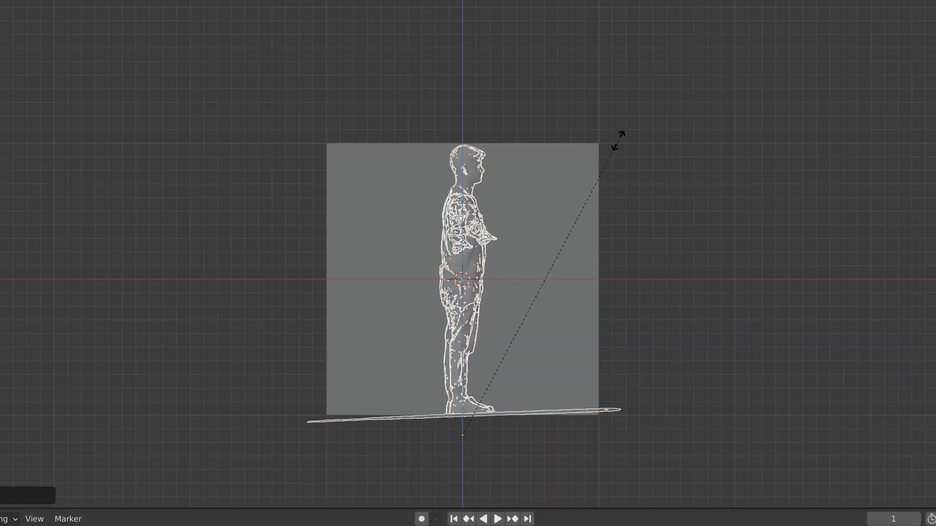
pyautogui.press('a')
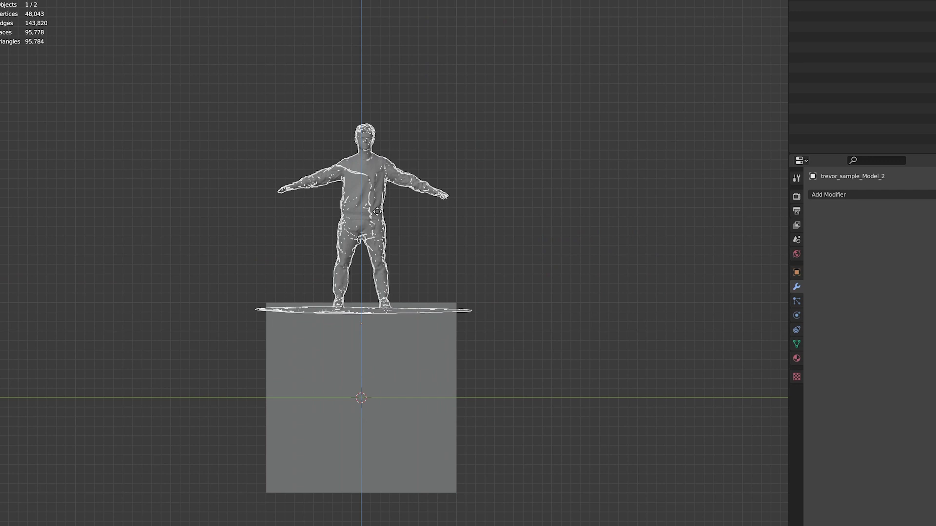
pyautogui.click(379, 214)
pyautogui.scroll(-2, 397, 269)
pyautogui.moveTo(393, 272); pyautogui.dragTo(379, 290, button='middle')
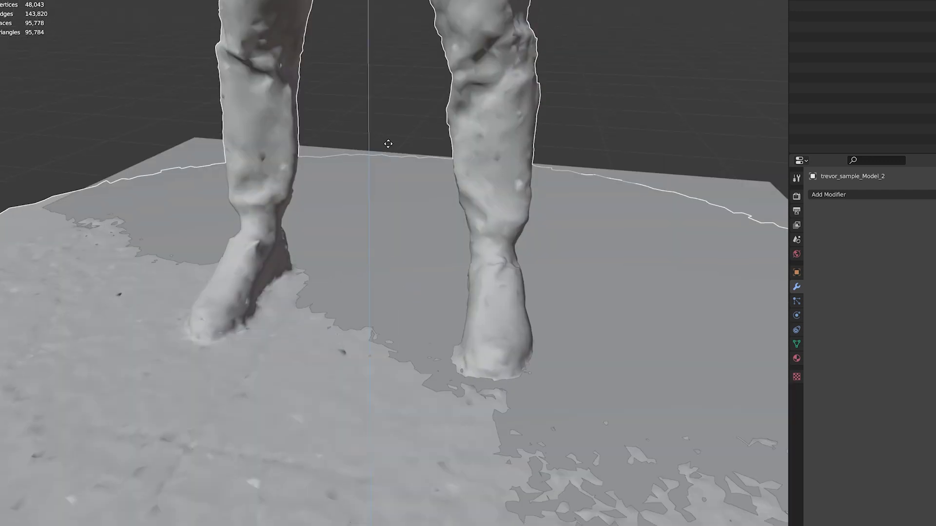
pyautogui.scroll(-3, 388, 144)
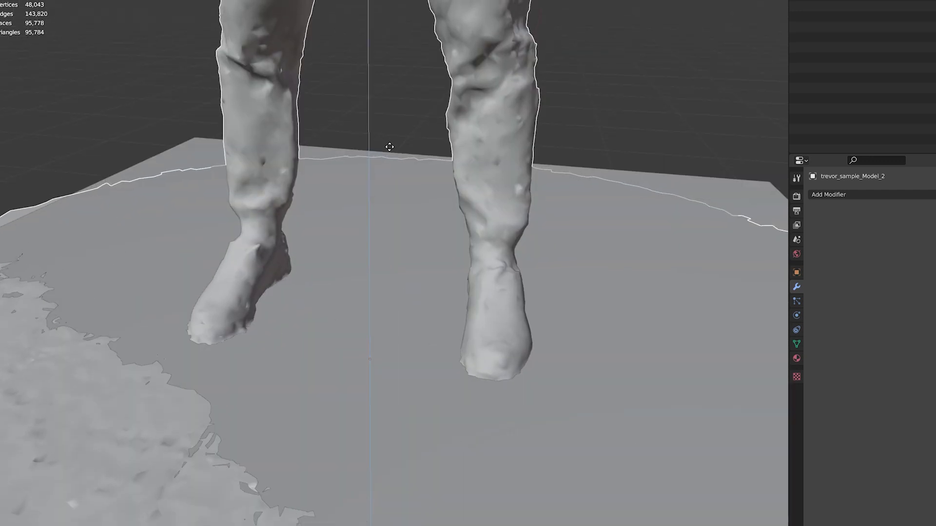
# Step: Give the scan a Boolean Difference modifier using the Cube as the cutting object
pyautogui.click(828, 194)
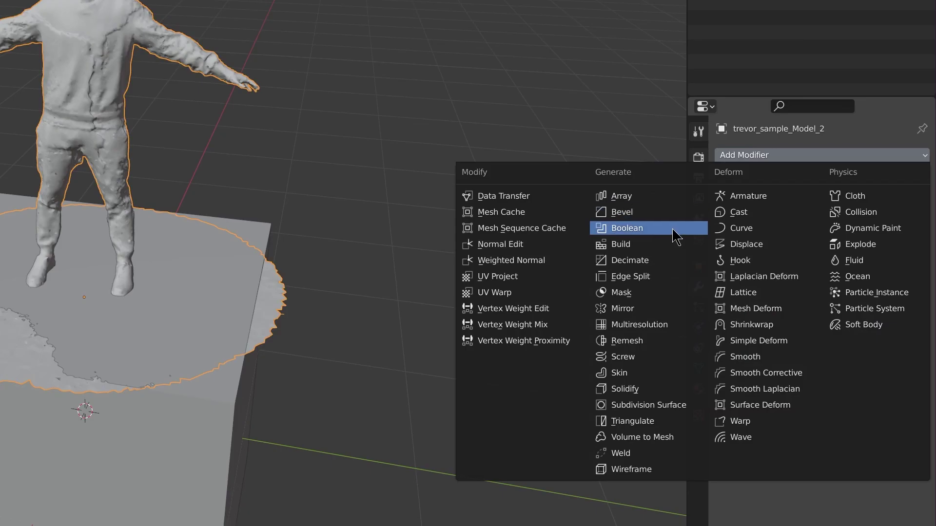
pyautogui.click(672, 229)
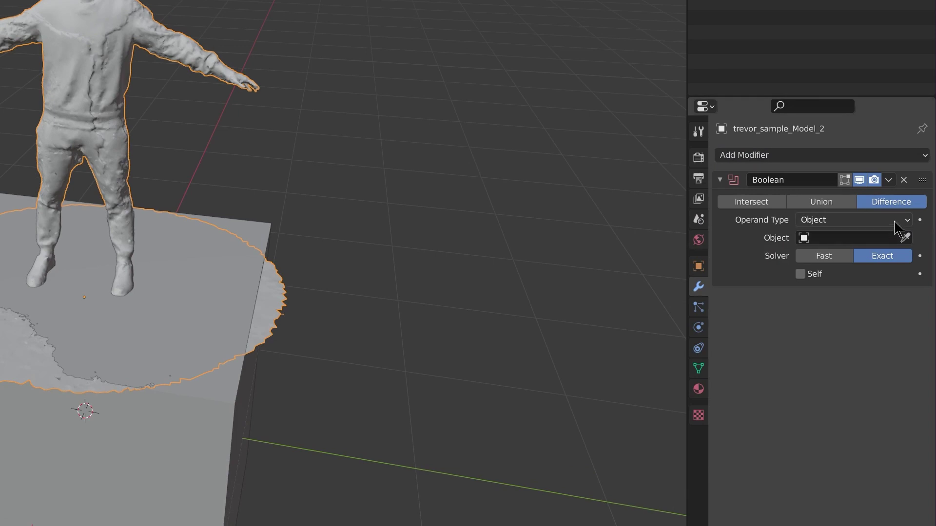
pyautogui.click(217, 432)
pyautogui.click(124, 452)
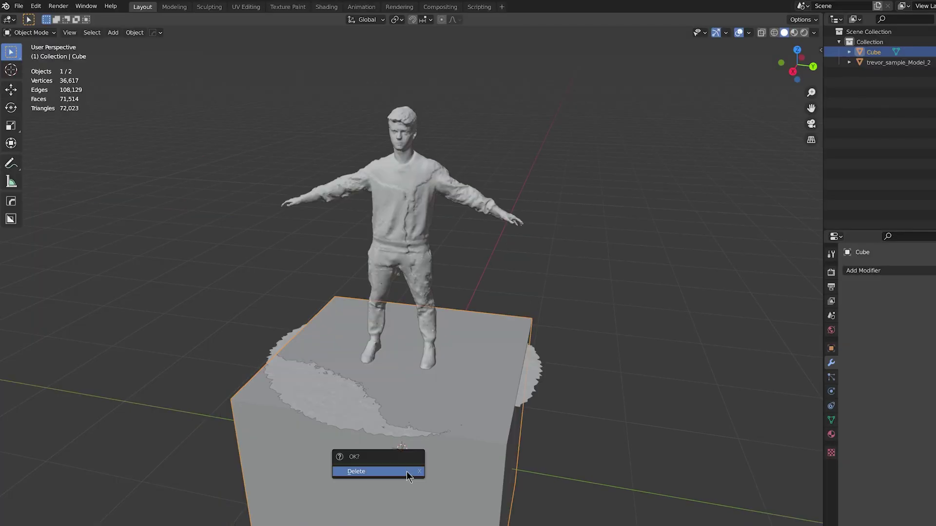
# Step: Delete the cutting cube and select the scan's connected body mesh in Edit Mode
pyautogui.click(406, 472)
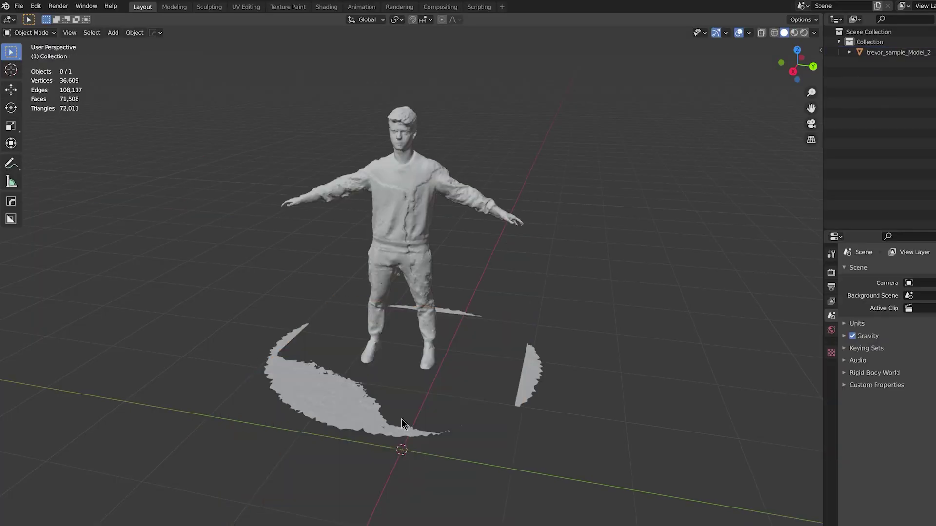
pyautogui.click(430, 319)
pyautogui.press('Tab')
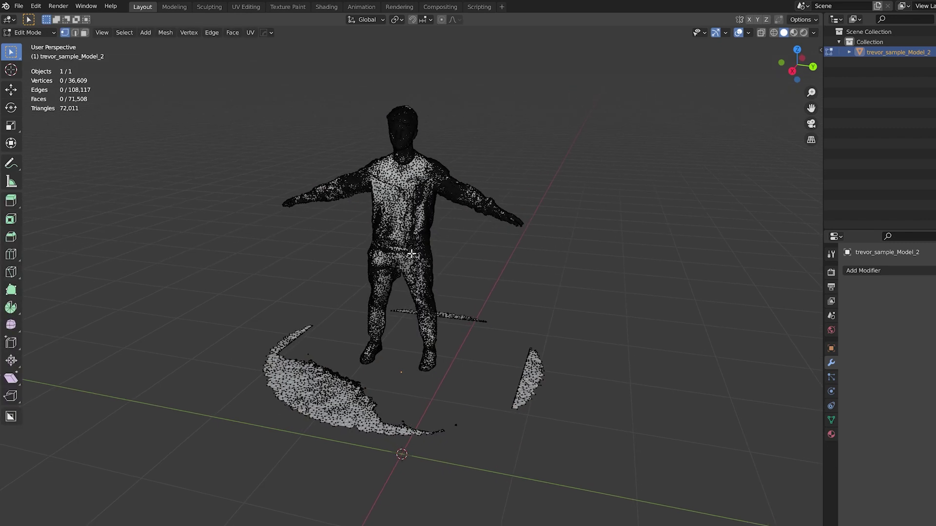
pyautogui.press('l')
# Step: Invert the selection, delete the leftover floor vertices, and return to Object Mode
pyautogui.moveTo(414, 252); pyautogui.dragTo(303, 299, button='middle')
pyautogui.hotkey('ctrl', 'i')
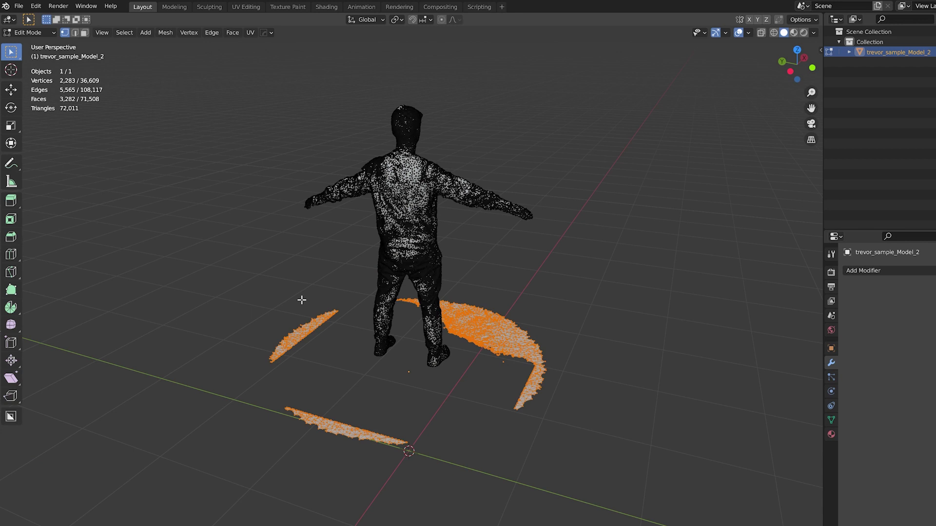
pyautogui.press('x')
pyautogui.press('Return')
pyautogui.moveTo(492, 311)
pyautogui.mouseDown(button='middle')
pyautogui.moveTo(301, 303)
pyautogui.moveTo(290, 290)
pyautogui.mouseUp(button='middle')
pyautogui.press('Tab')
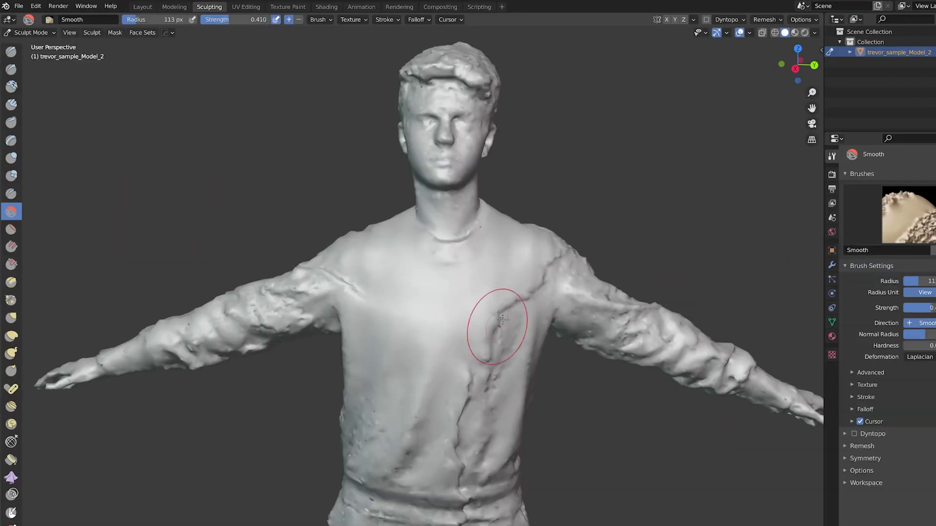
# Step: Sculpt the body with the Crease brush at 0.250 strength, then the Inflate brush on the legs
pyautogui.moveTo(344, 282)
pyautogui.mouseDown(button='middle')
pyautogui.moveTo(304, 323)
pyautogui.moveTo(341, 322)
pyautogui.moveTo(418, 352)
pyautogui.moveTo(560, 361)
pyautogui.mouseUp(button='middle')
pyautogui.scroll(-3, 309, 310)
pyautogui.scroll(-2, 487, 355)
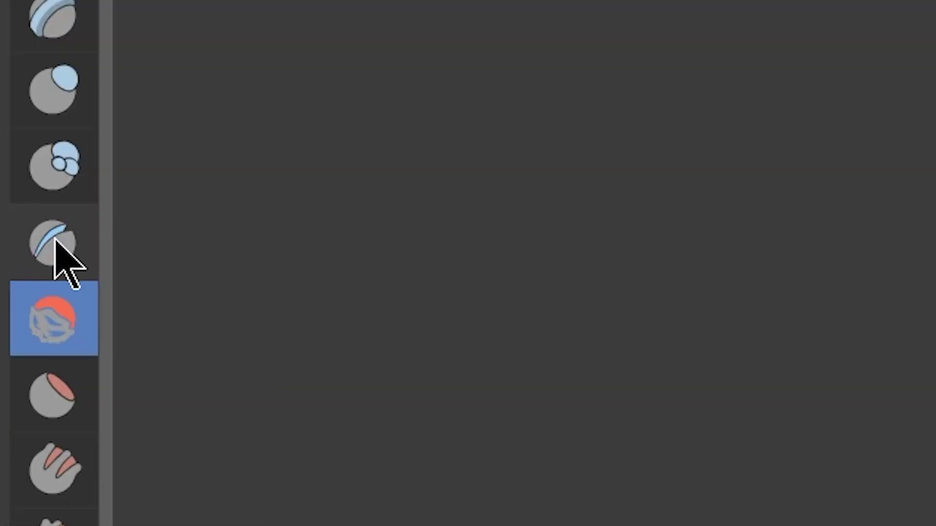
pyautogui.click(54, 241)
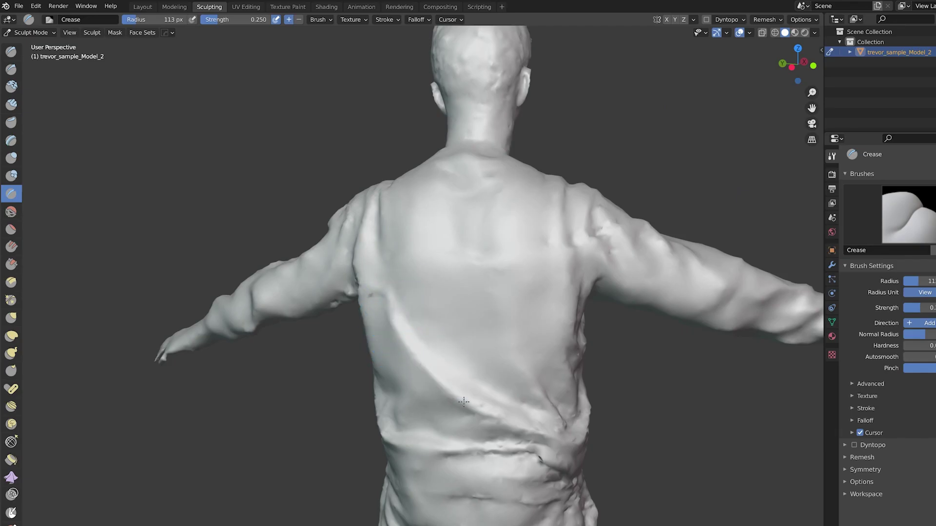
pyautogui.moveTo(464, 401)
pyautogui.mouseDown(button='middle')
pyautogui.moveTo(418, 372)
pyautogui.moveTo(229, 323)
pyautogui.moveTo(261, 334)
pyautogui.mouseUp(button='middle')
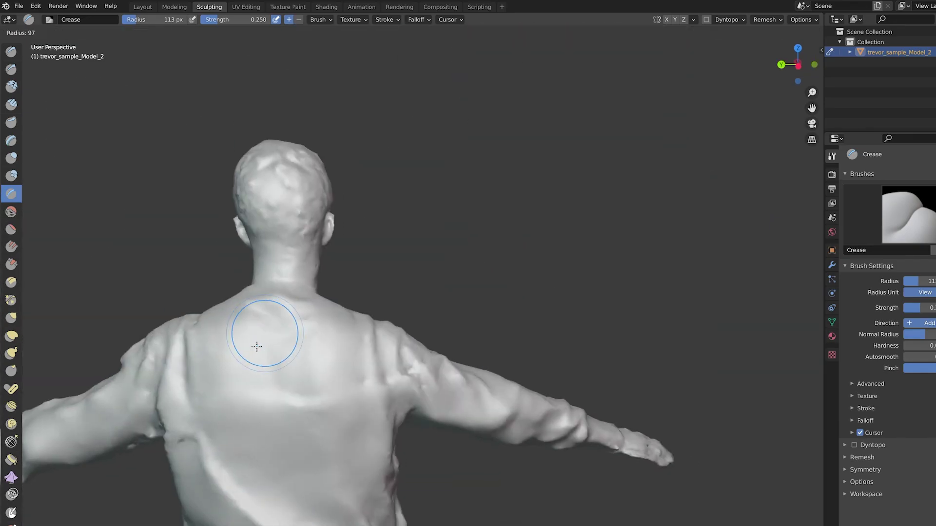
pyautogui.click(50, 254)
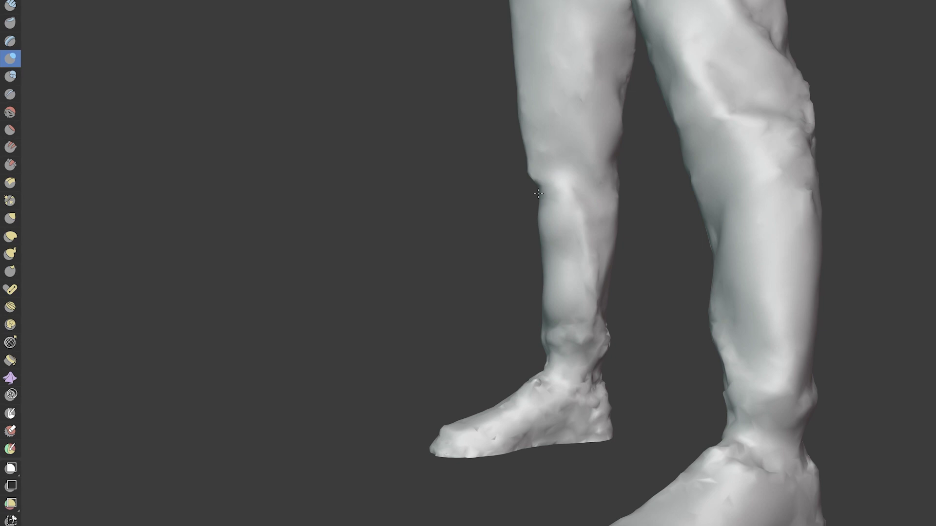
pyautogui.moveTo(538, 194); pyautogui.dragTo(589, 324, button='middle')
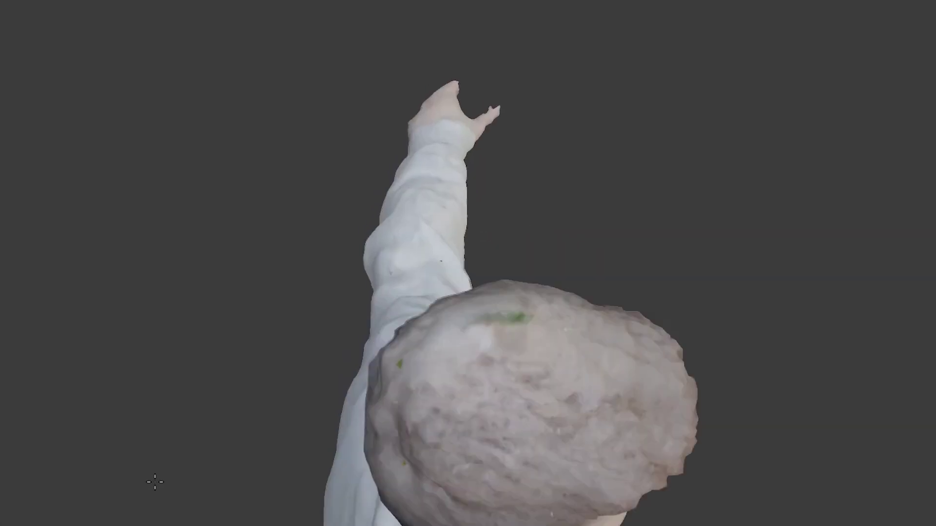
pyautogui.moveTo(152, 478)
pyautogui.mouseDown(button='middle')
pyautogui.moveTo(291, 493)
pyautogui.moveTo(473, 456)
pyautogui.moveTo(470, 470)
pyautogui.moveTo(414, 319)
pyautogui.mouseUp(button='middle')
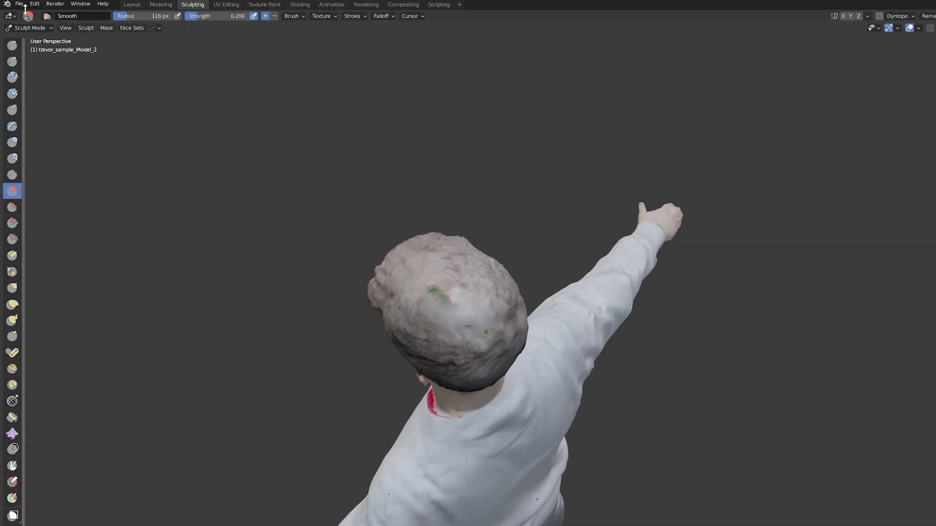
# Step: Switch to Texture Paint, give the brush a new Noise texture, and paint brown grime along the arm
pyautogui.click(28, 27)
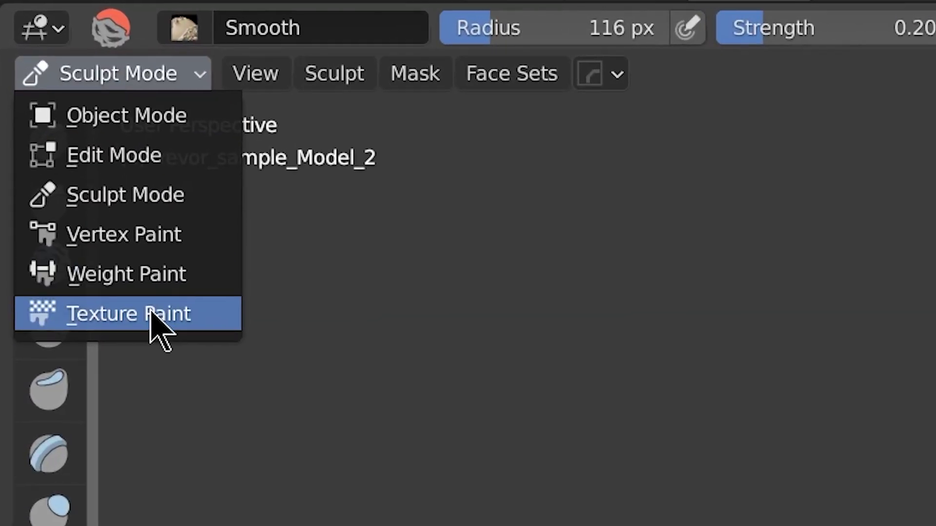
pyautogui.click(105, 258)
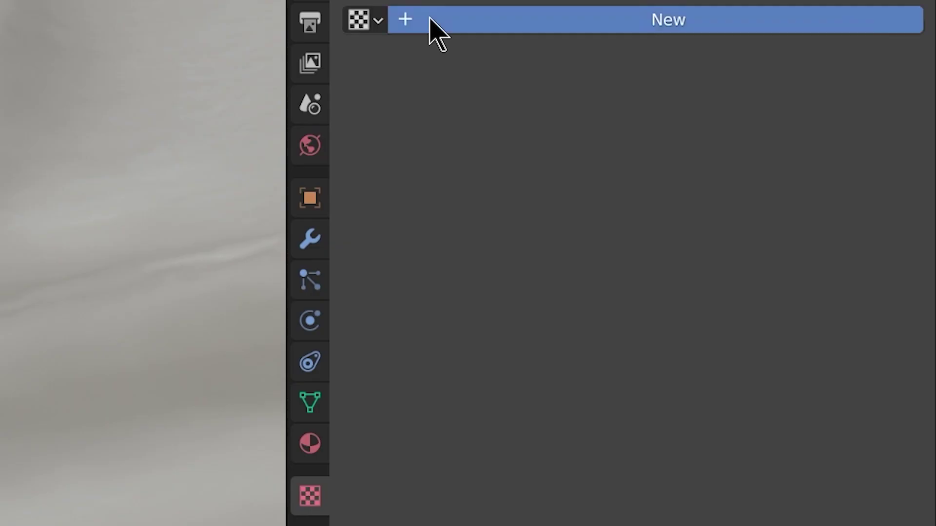
pyautogui.click(428, 29)
pyautogui.click(512, 63)
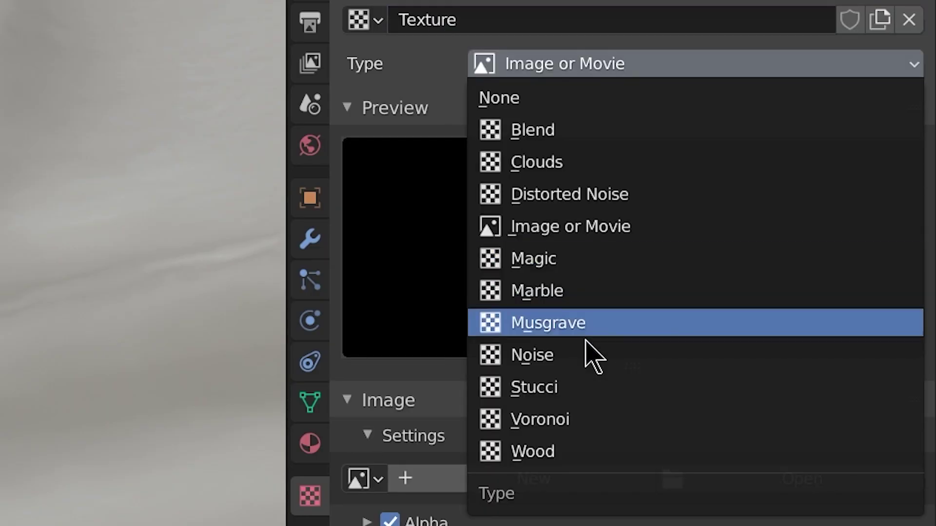
pyautogui.click(589, 355)
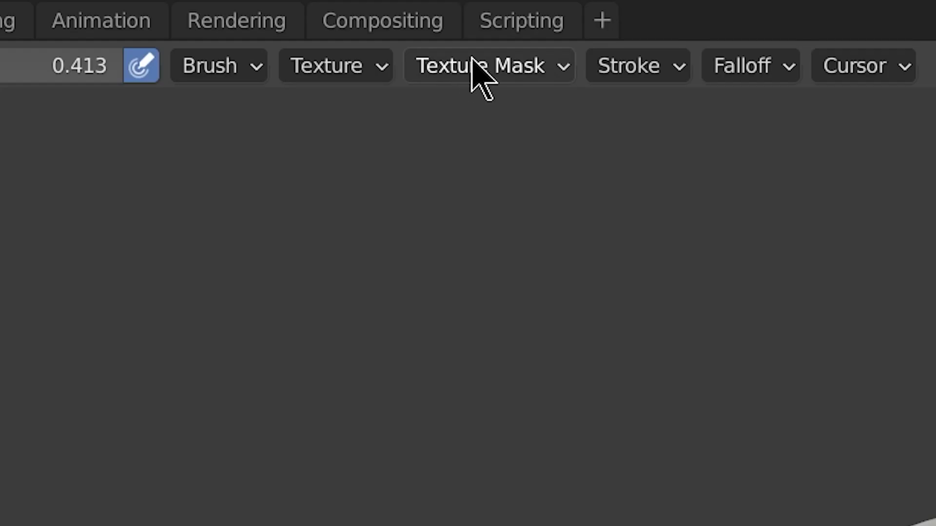
pyautogui.click(478, 66)
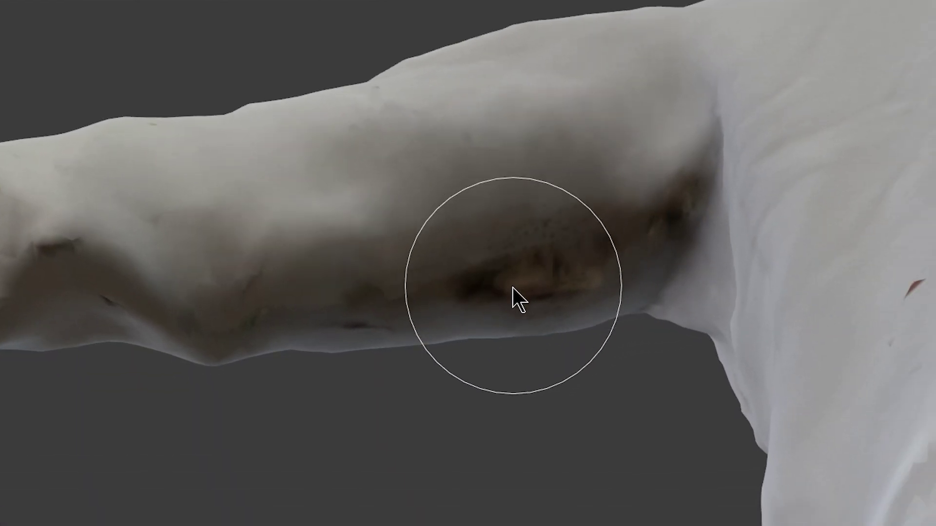
pyautogui.moveTo(484, 271)
pyautogui.mouseDown()
pyautogui.moveTo(445, 271)
pyautogui.moveTo(467, 241)
pyautogui.mouseUp()
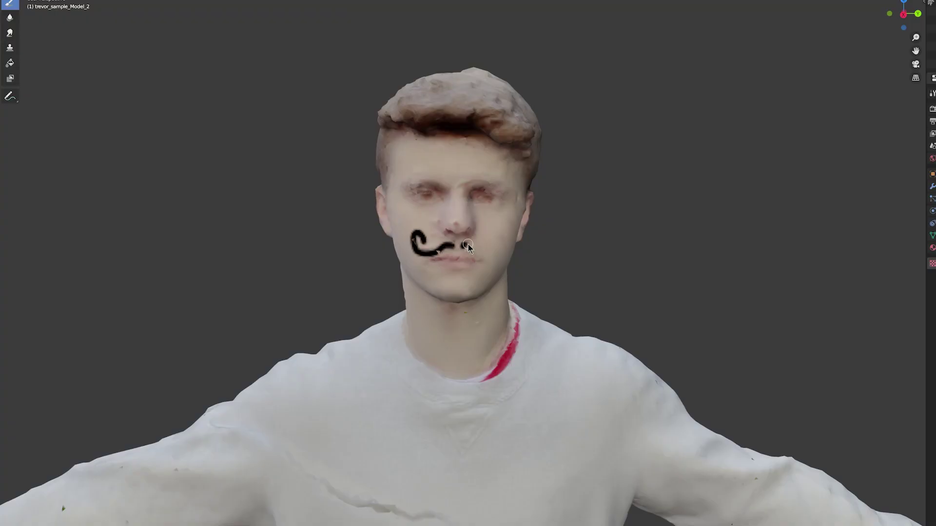
pyautogui.moveTo(491, 232); pyautogui.dragTo(486, 216, button='middle')
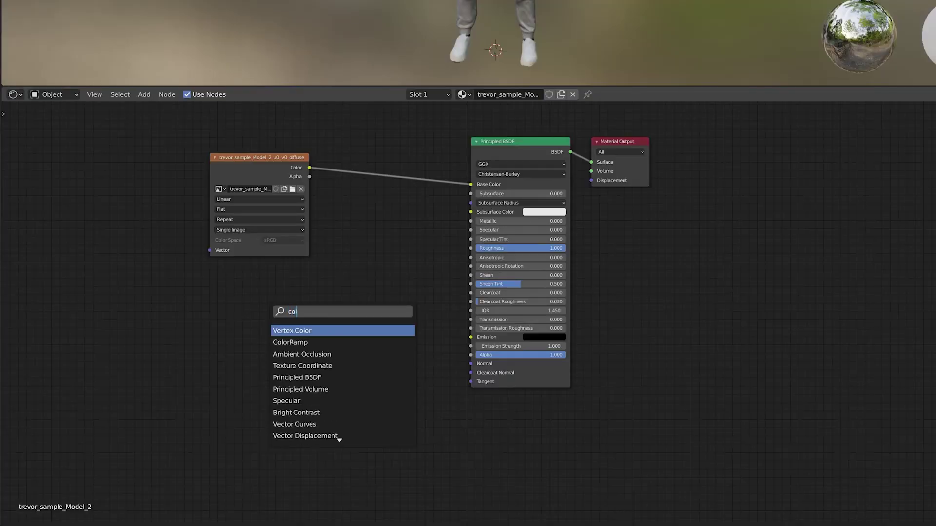
# Step: Add a ColorRamp node fed by the image Color, and route its Color into the Bump Height
pyautogui.press('Down')
pyautogui.press('Return')
pyautogui.click(339, 326)
pyautogui.keyDown('alt'); pyautogui.keyDown('shift'); pyautogui.moveTo(258, 229); pyautogui.dragTo(340, 329, button='right'); pyautogui.keyUp('shift'); pyautogui.keyUp('alt')
pyautogui.click(341, 329)
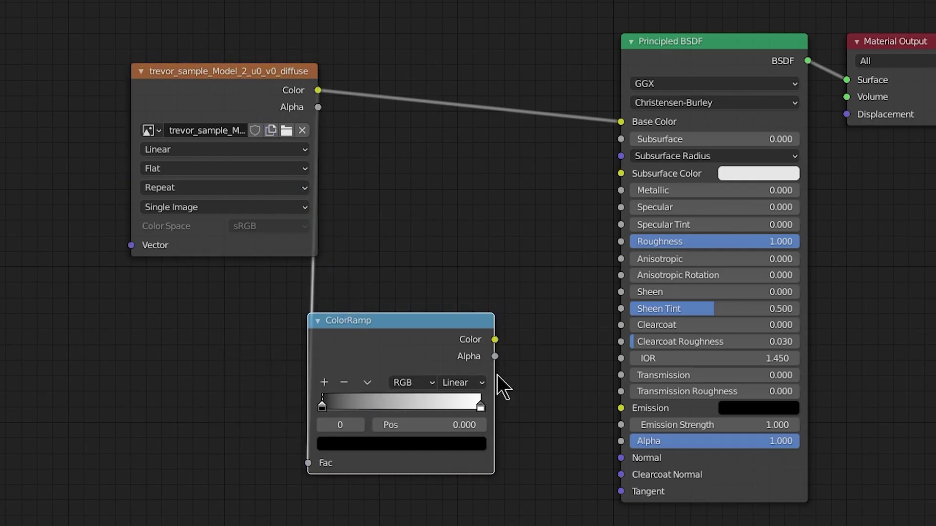
pyautogui.moveTo(403, 298); pyautogui.dragTo(416, 288)
pyautogui.moveTo(469, 252); pyautogui.dragTo(452, 454)
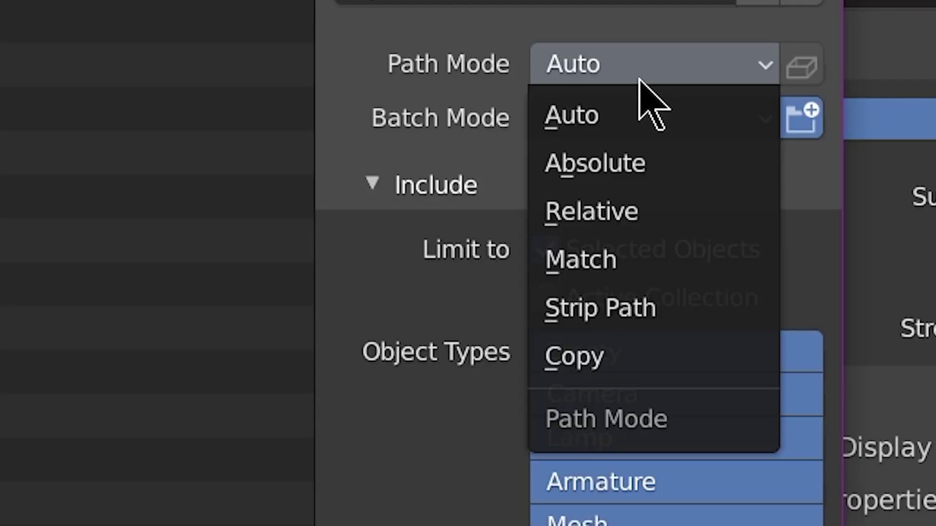
# Step: Set the FBX export Path Mode to Copy and turn on embedded textures
pyautogui.click(635, 374)
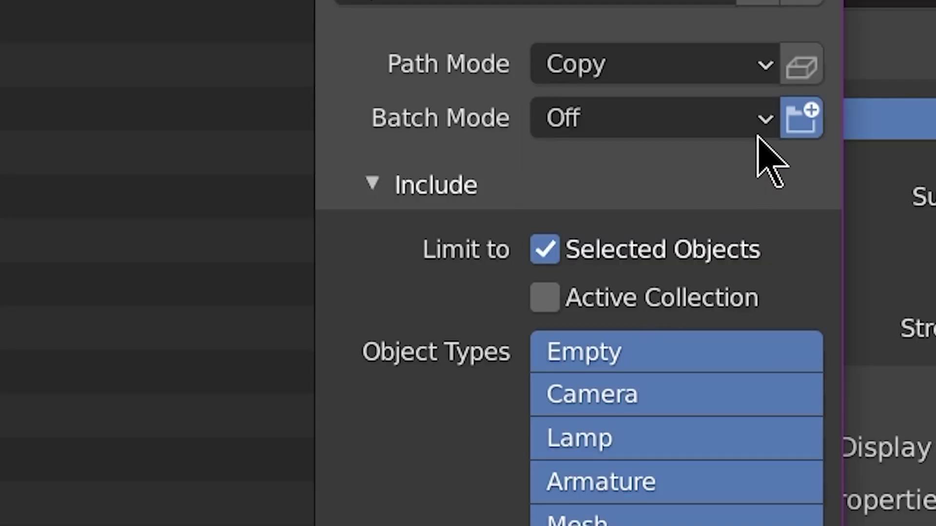
pyautogui.click(799, 68)
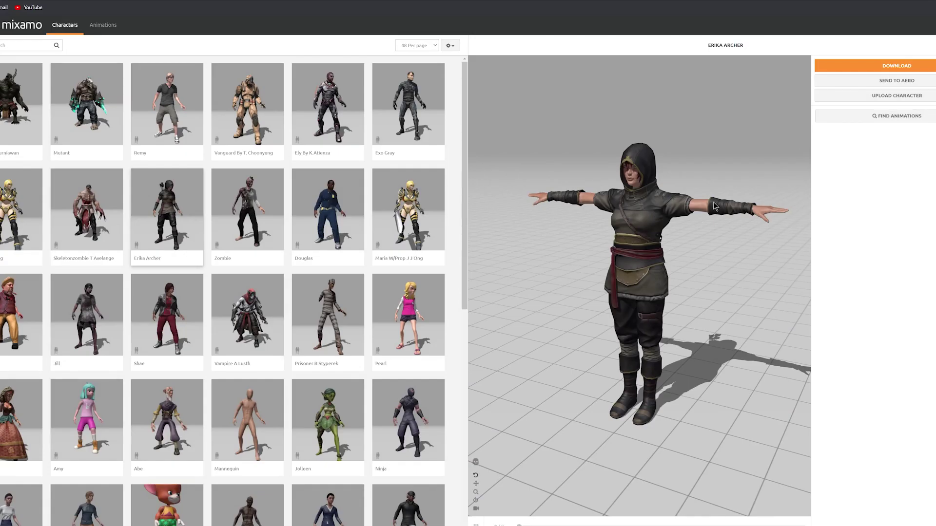
# Step: Upload the scanned model's FBX file as a new Mixamo character
pyautogui.click(844, 97)
pyautogui.moveTo(719, 359); pyautogui.dragTo(552, 254)
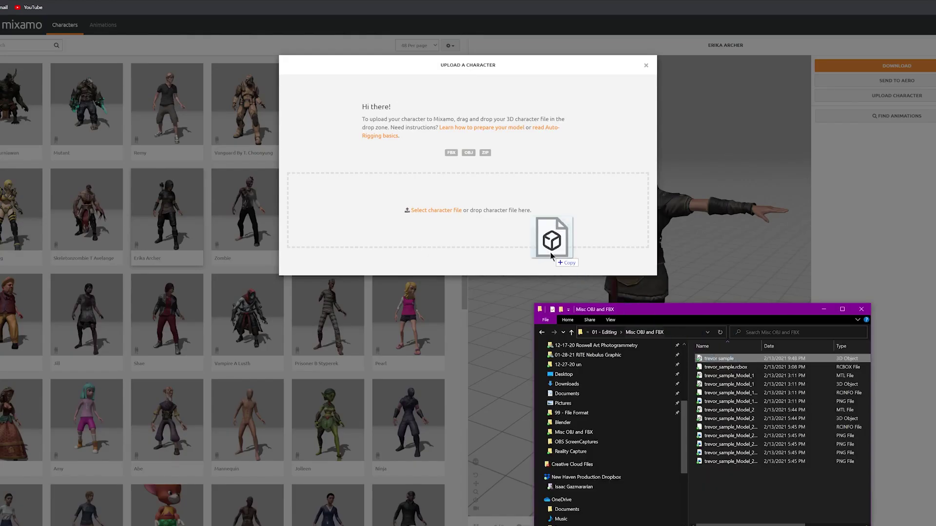
pyautogui.moveTo(478, 220); pyautogui.dragTo(477, 220)
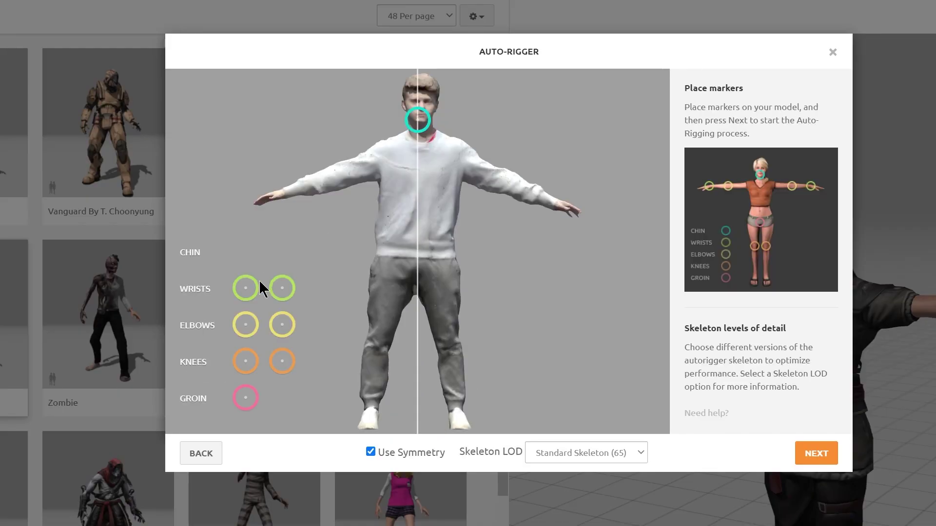
# Step: Place the wrist and knee markers with mirroring off, then start auto-rigging
pyautogui.moveTo(262, 289); pyautogui.dragTo(273, 229)
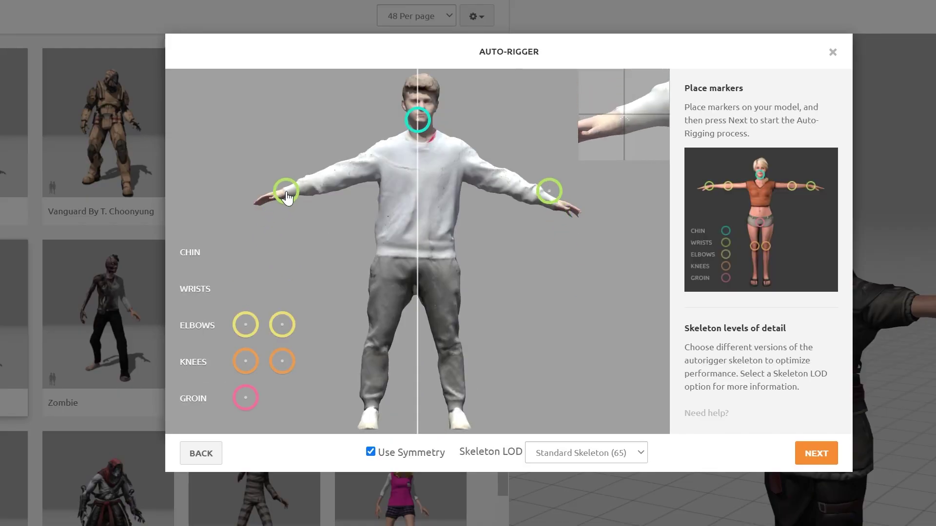
pyautogui.click(382, 450)
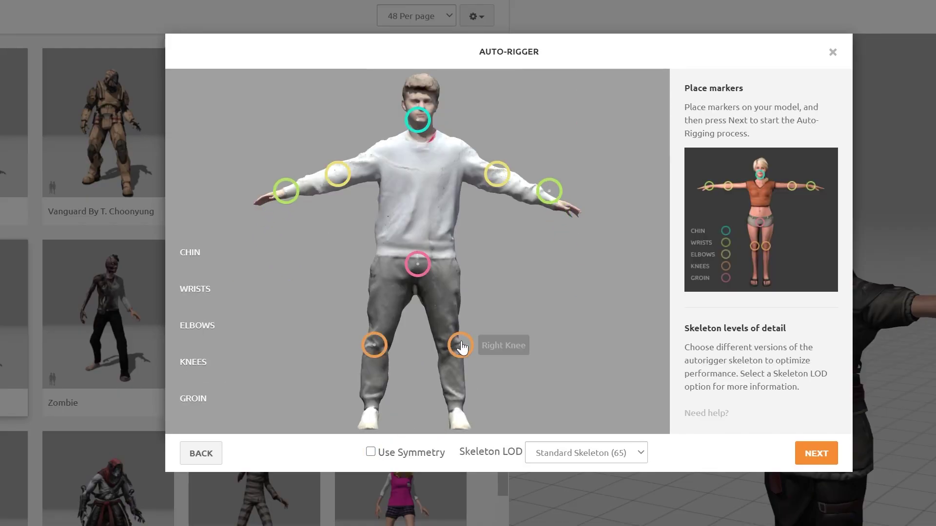
pyautogui.moveTo(462, 347); pyautogui.dragTo(450, 345)
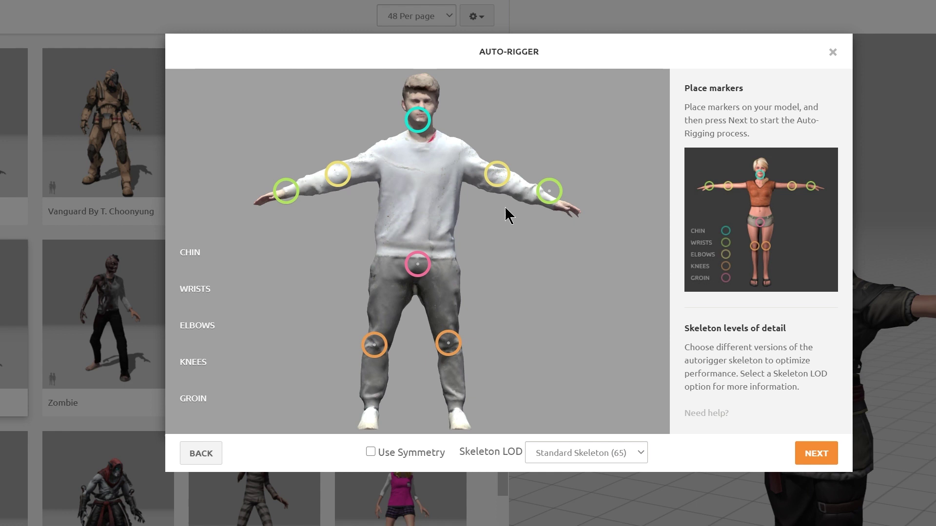
pyautogui.click(801, 452)
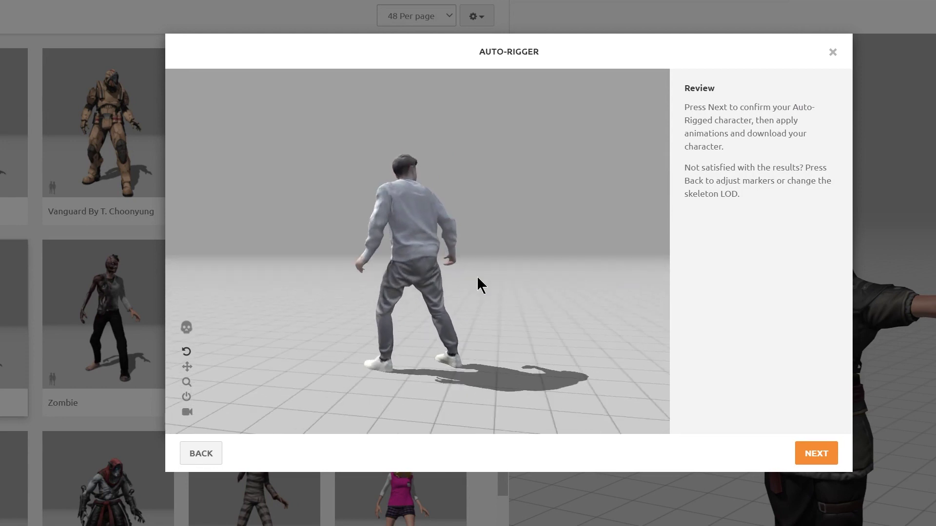
# Step: Accept the rigged character, choose the Fall Flat animation and open the download settings
pyautogui.click(822, 456)
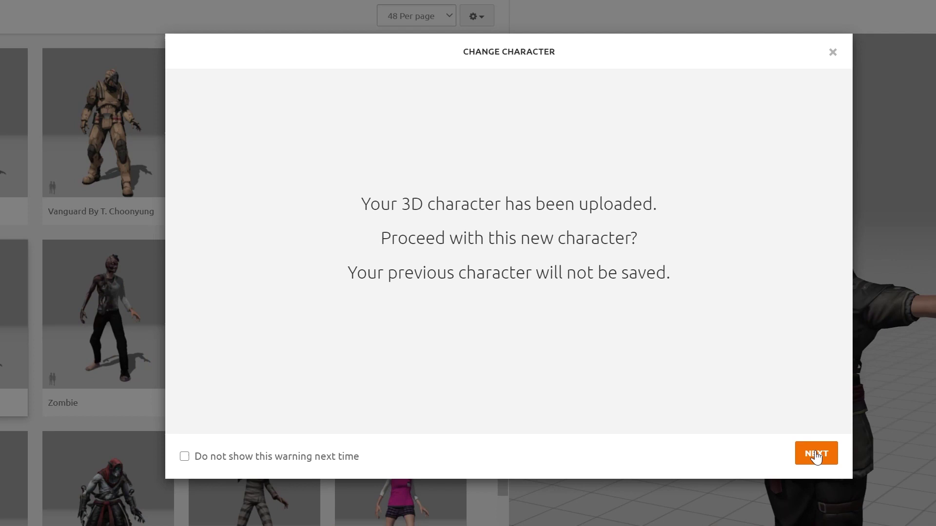
pyautogui.click(816, 454)
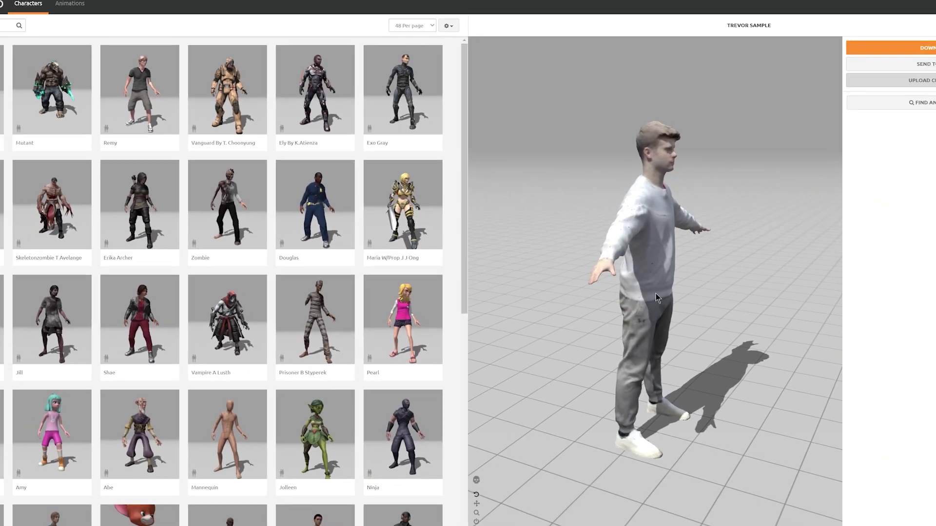
pyautogui.moveTo(669, 291); pyautogui.dragTo(592, 286)
pyautogui.click(64, 3)
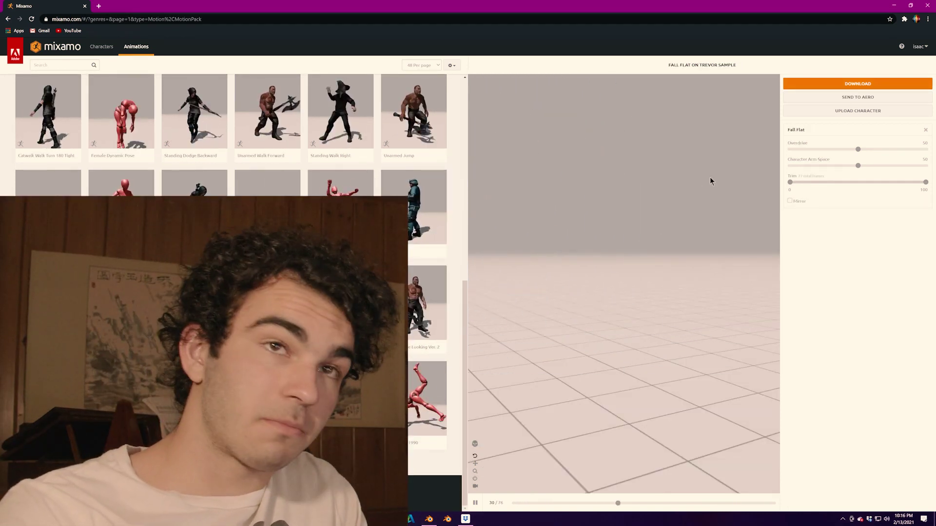
pyautogui.click(799, 84)
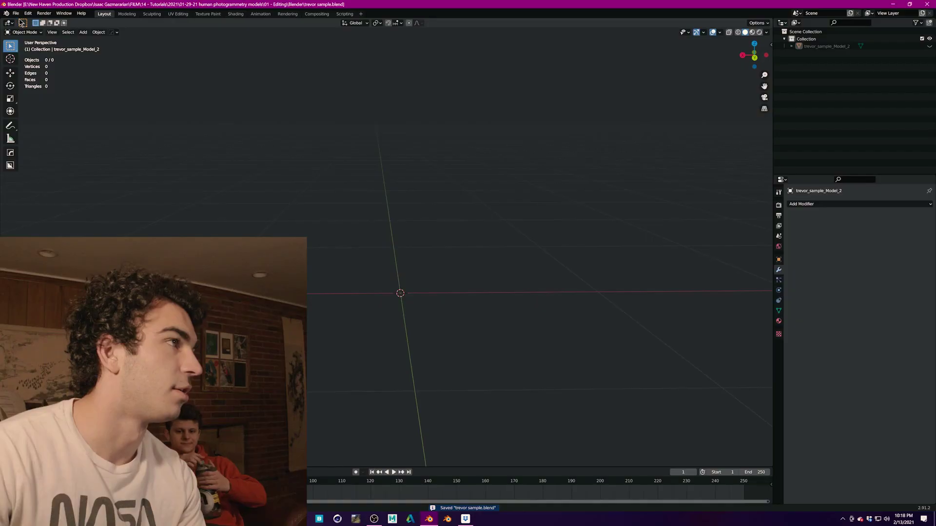
# Step: Import the Mixamo FBX, play its animation and view the character from the front
pyautogui.click(16, 13)
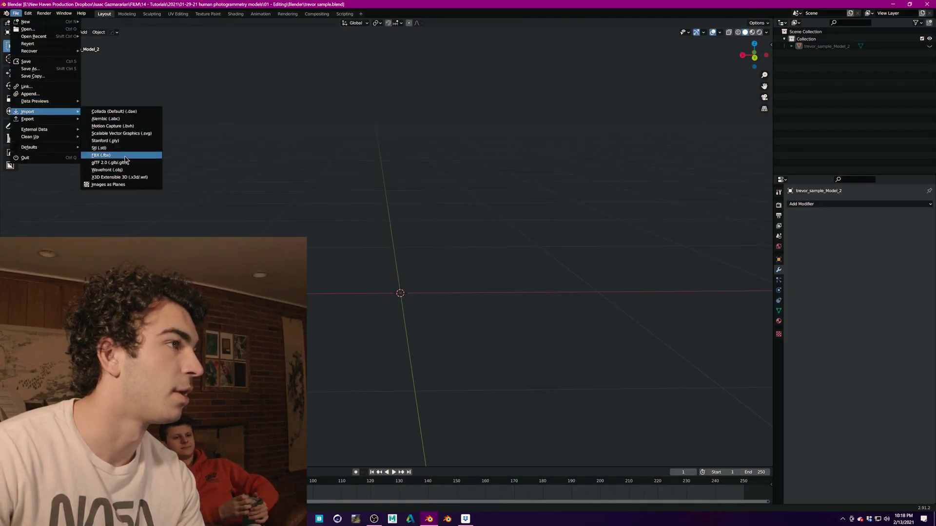
pyautogui.click(102, 155)
pyautogui.press('Escape')
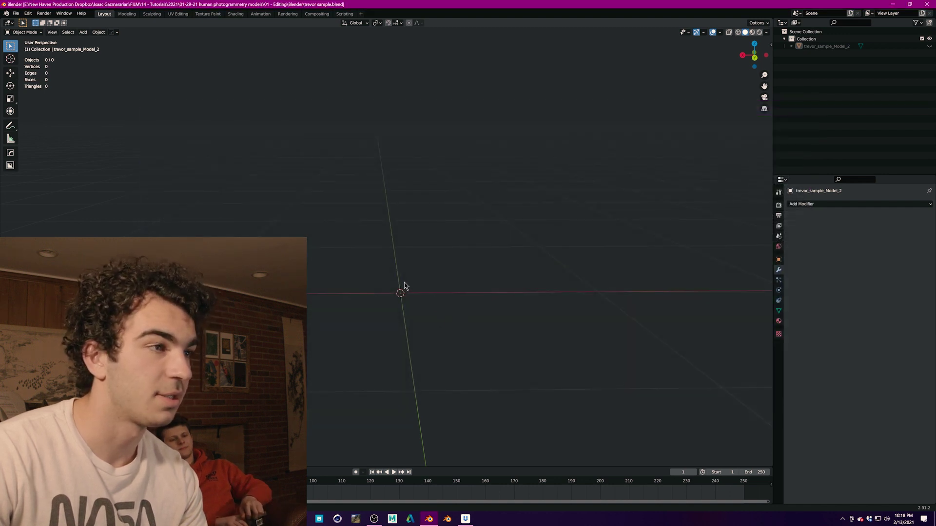
pyautogui.scroll(-3, 411, 256)
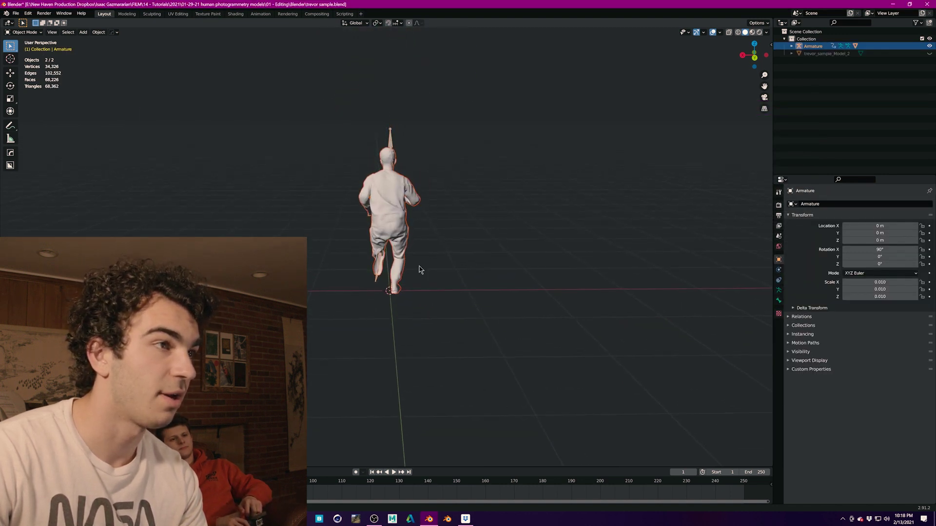
pyautogui.press('space')
pyautogui.press('KP_1')
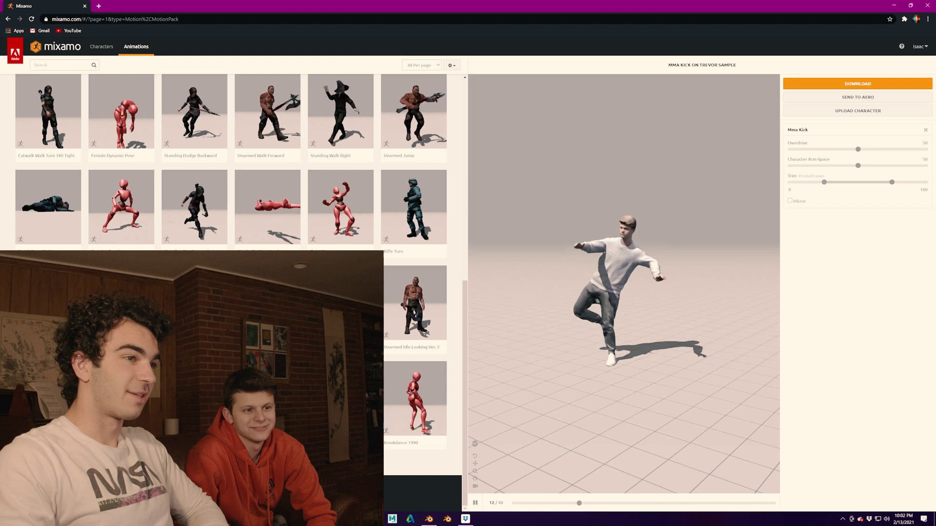
# Step: Preview the Breakdance Uprock Var 2 and Dancing Twerk animations on the character
pyautogui.click(422, 398)
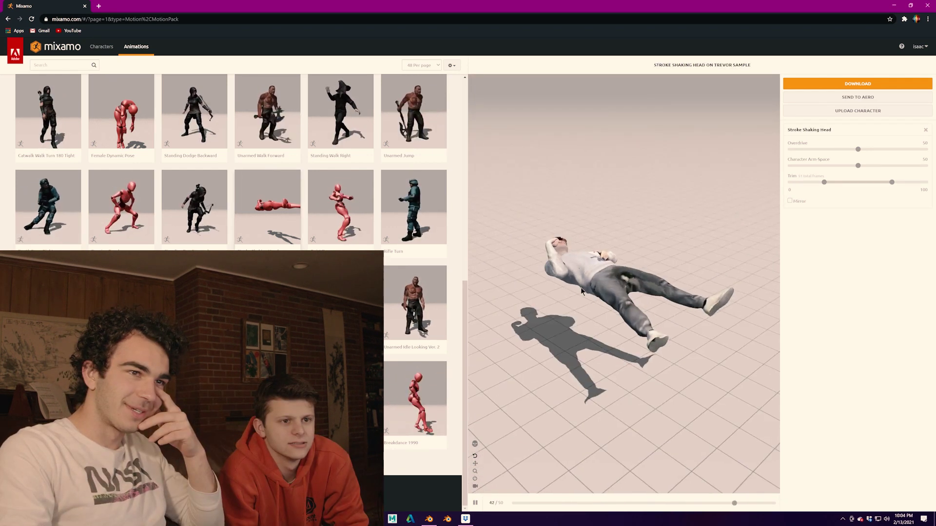
pyautogui.moveTo(580, 287); pyautogui.dragTo(599, 271)
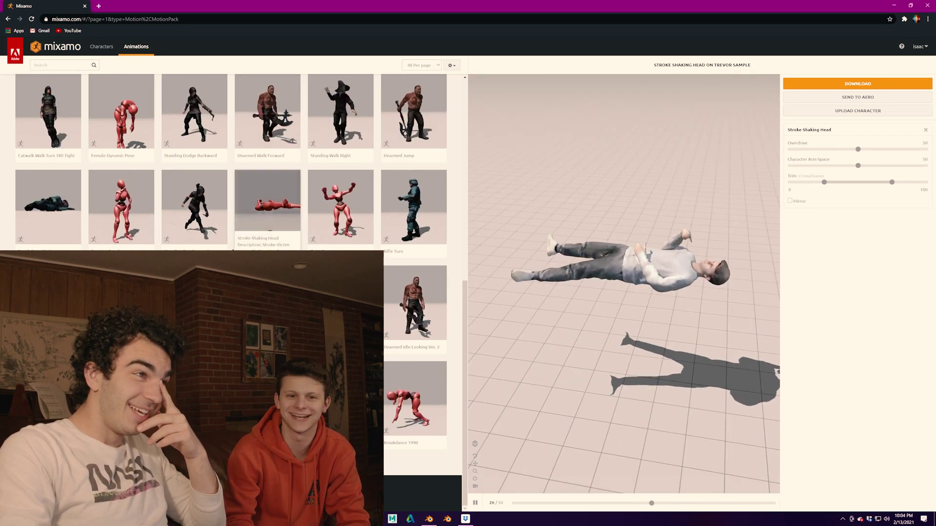
pyautogui.click(125, 204)
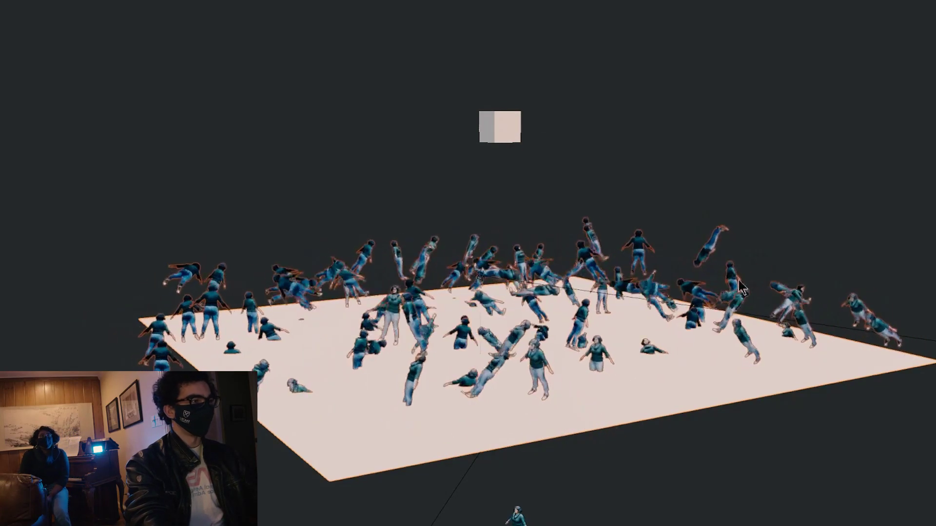
# Step: Drag the cube down onto the crowd of ragdoll figures
pyautogui.moveTo(531, 140); pyautogui.dragTo(620, 418)
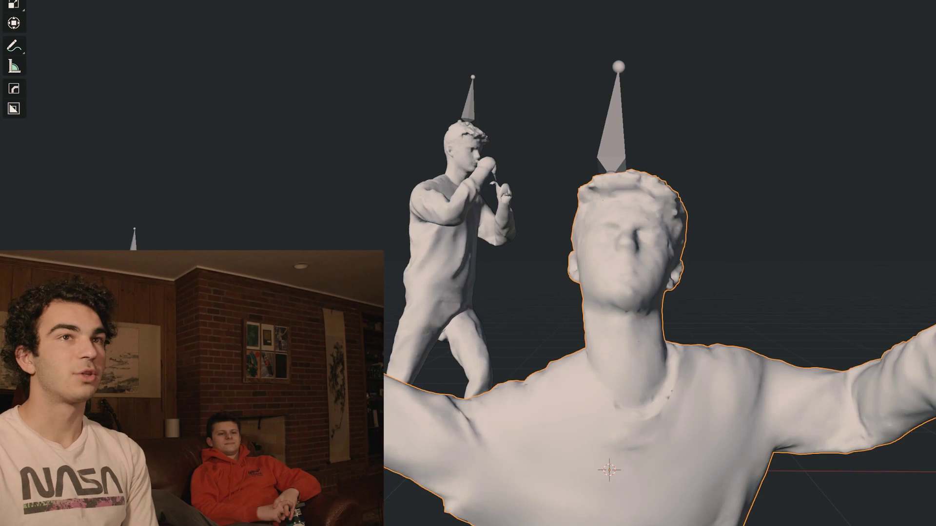
# Step: Switch to Material Preview shading and orbit the view toward the horizon
pyautogui.press('z')
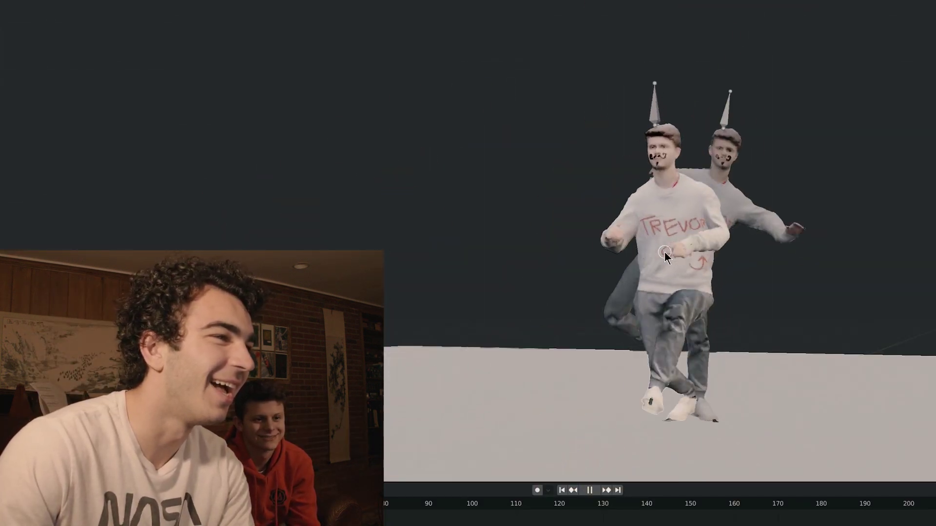
pyautogui.moveTo(648, 225); pyautogui.dragTo(583, 219, button='middle')
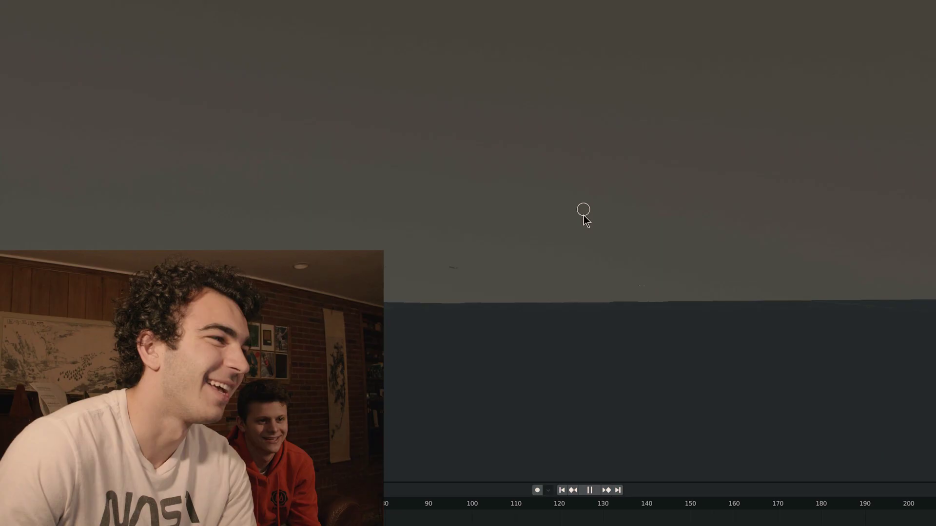